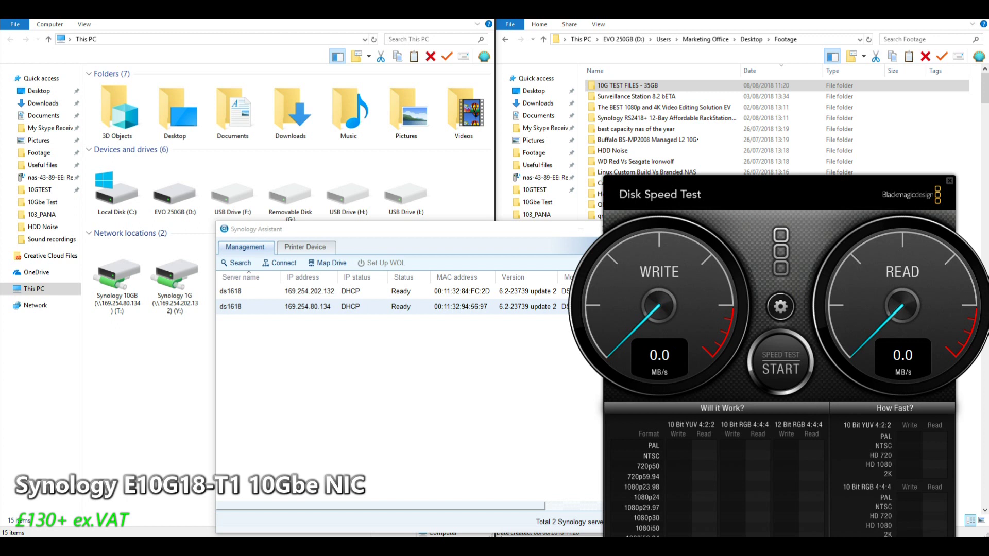
left_click_drag(361, 228, 389, 221)
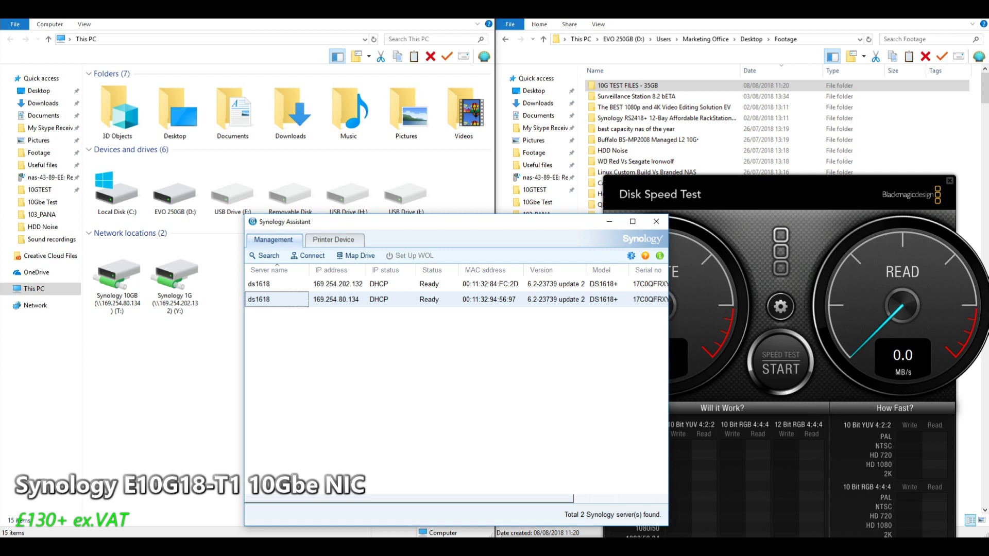
left_click(437, 284)
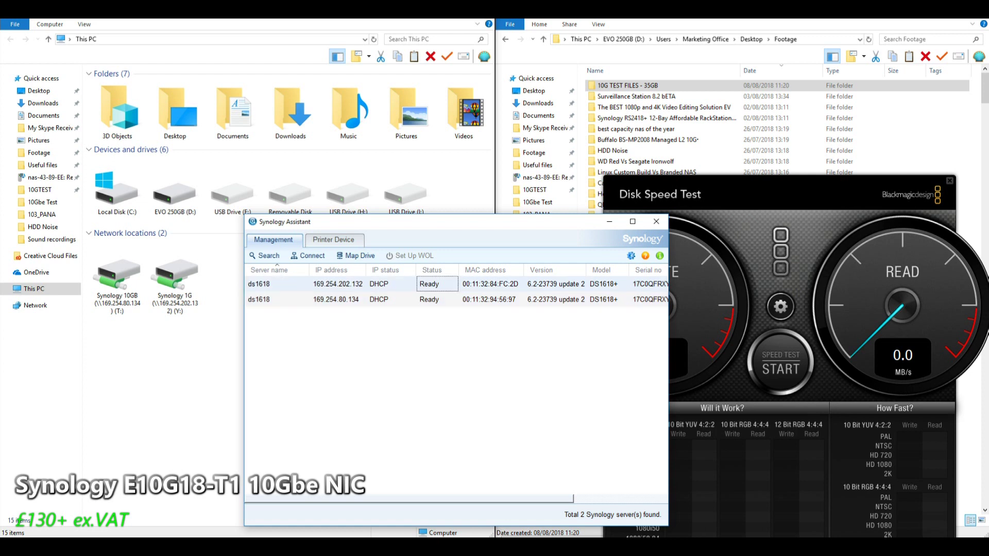
Select the ds1618 at 169.254.80.134, then open the DSM sign-in page of the one at 169.254.202.132
left_click(337, 300)
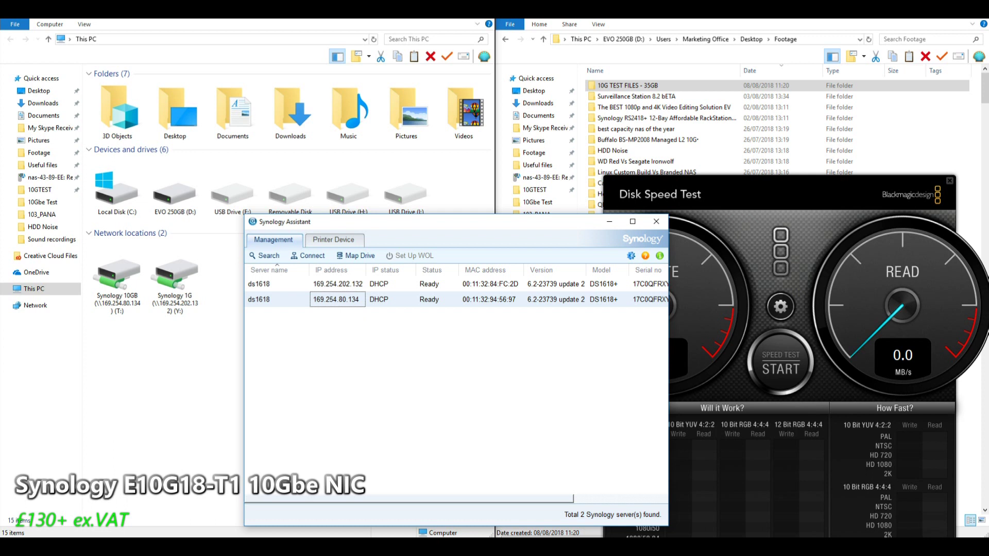
left_click(391, 284)
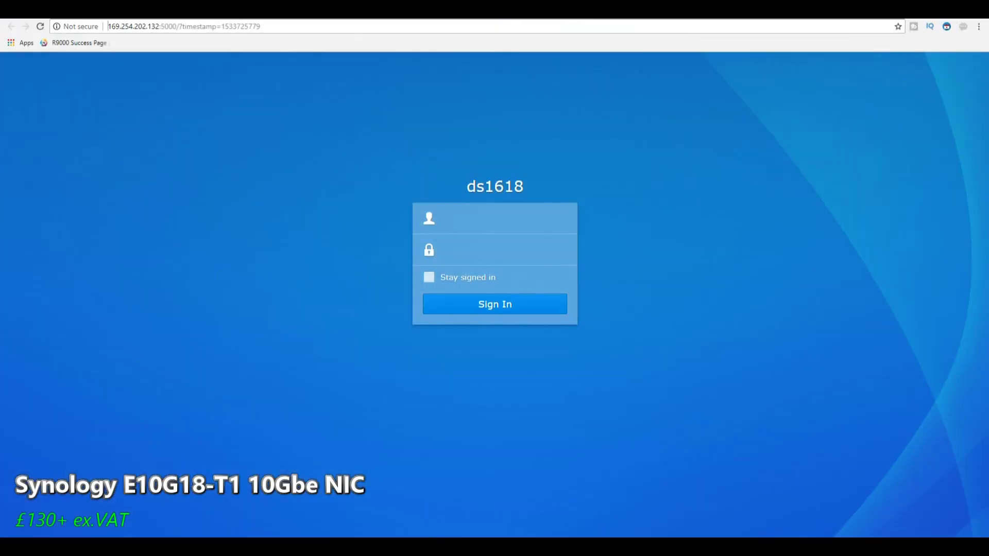
Sign in to DSM with the administrator username and the account password
left_click(495, 218)
type("admin")
key("Tab")
type("a*******")
key("Return")
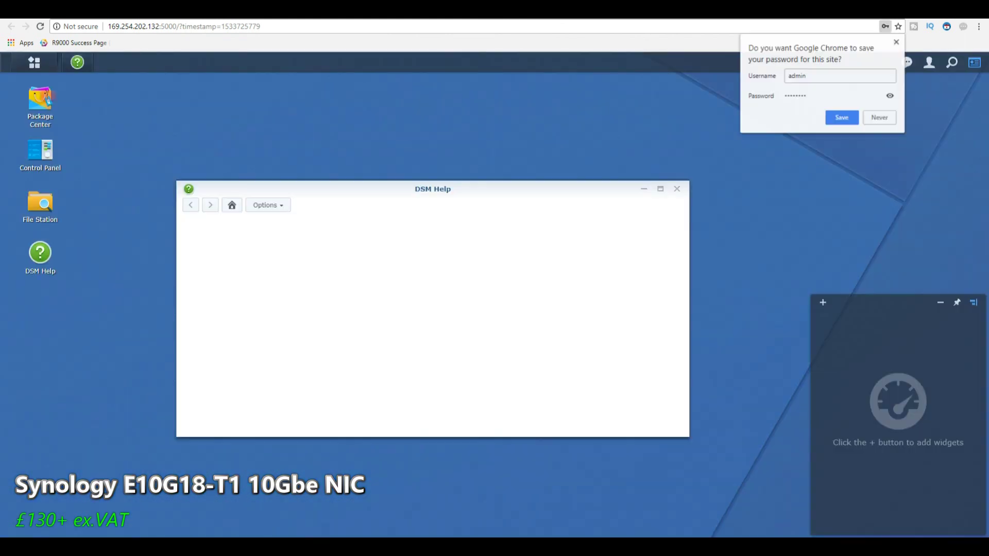
Check Control Panel > Network > Network Interface to confirm LAN 5 is at 10000 Mbps, then close it
left_click(40, 150)
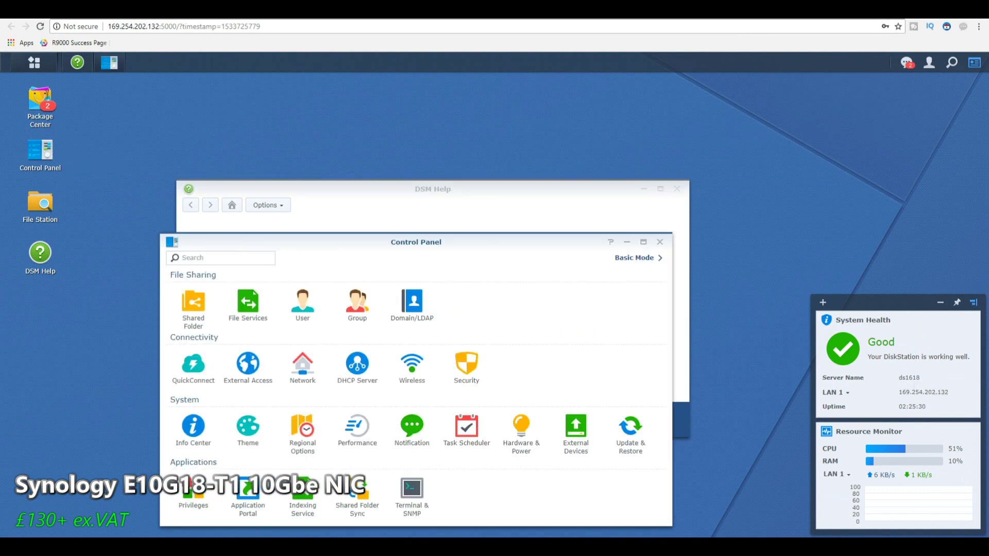
left_click(303, 366)
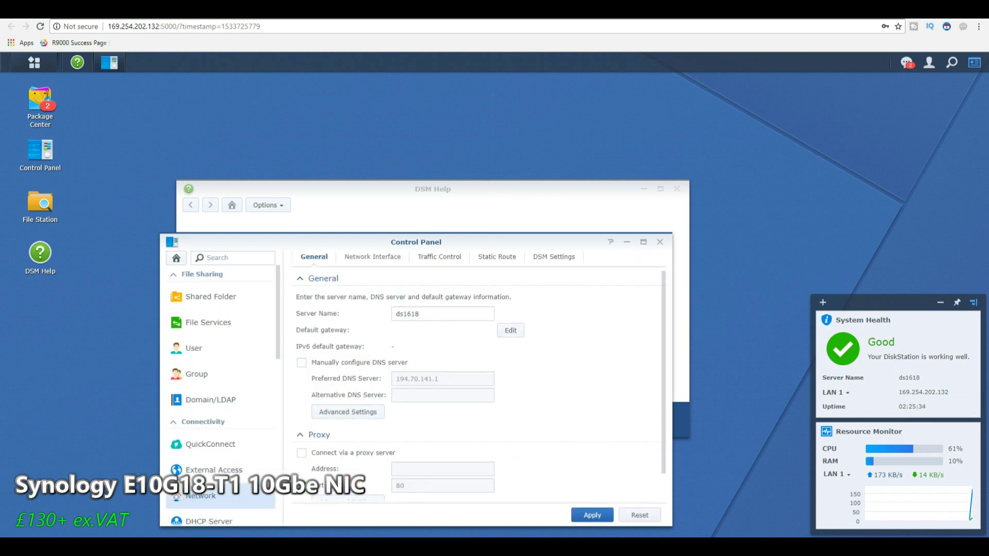
left_click(372, 256)
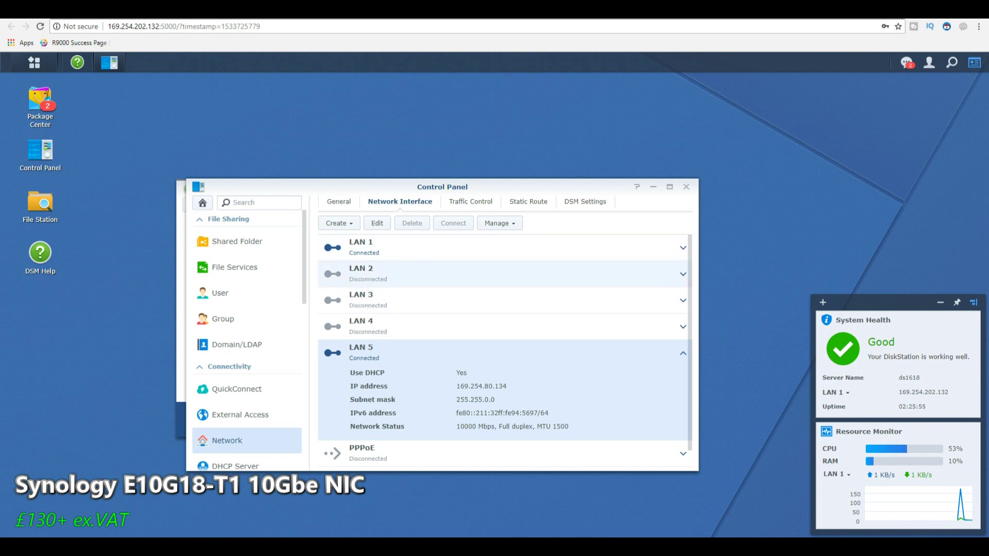
left_click(392, 247)
left_click(687, 186)
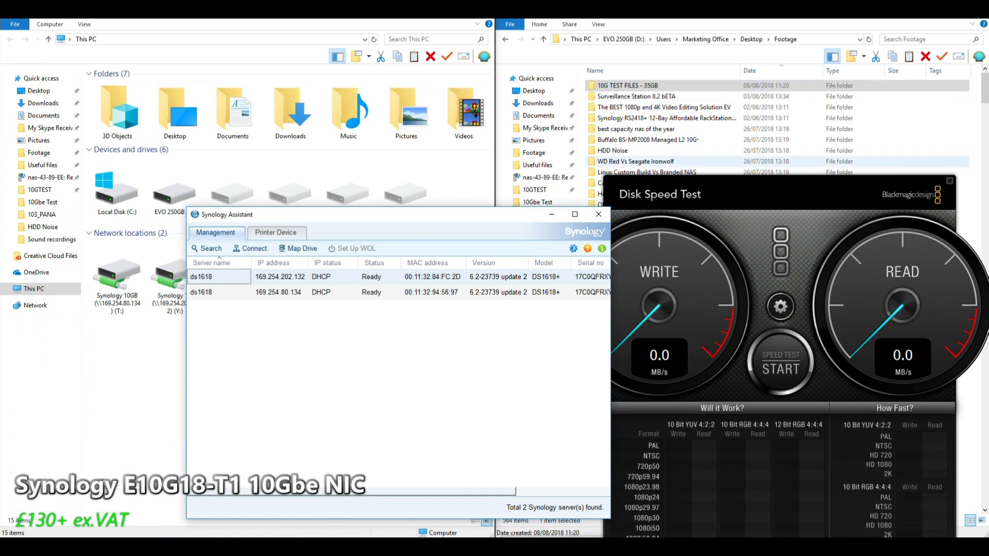
Minimise Synology Assistant and centre the Disk Speed Test window on screen
left_click_drag(747, 194, 463, 80)
left_click_drag(232, 214, 288, 231)
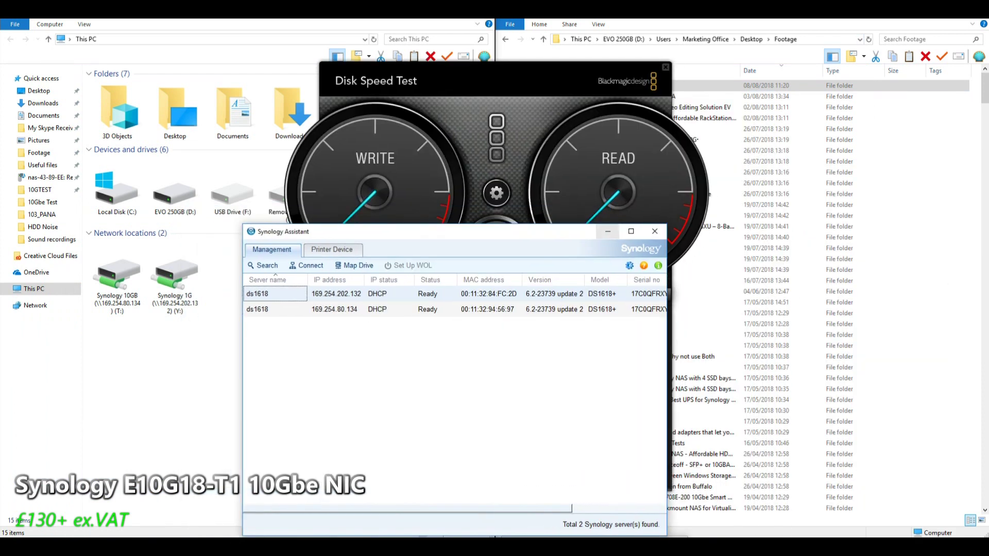
left_click(608, 231)
left_click_drag(608, 232, 647, 242)
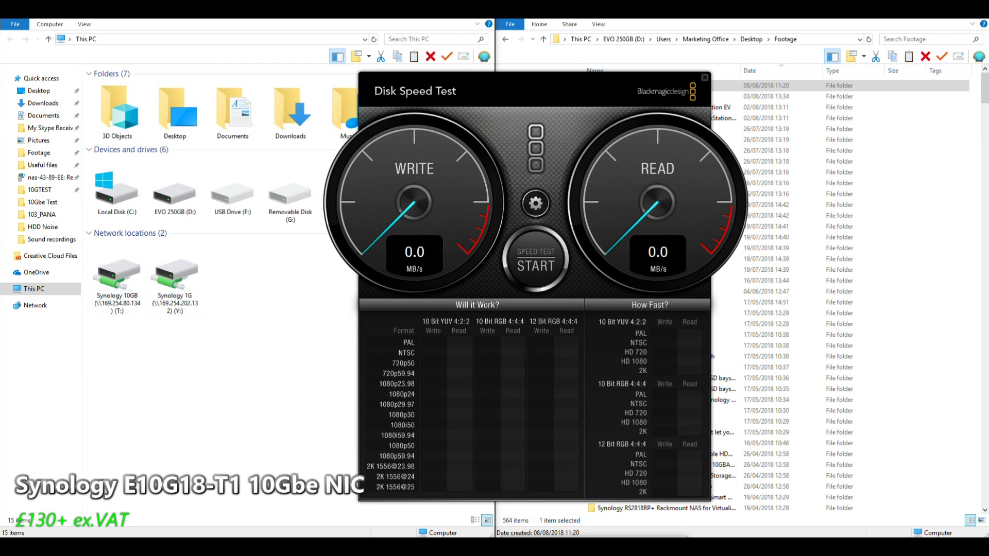
Speed-test the Synology 1G (Y:) drive, reaching 104.8 MB/s write and 109.2 MB/s read
left_click(536, 203)
left_click(515, 230)
scroll(455, 322, "down", 1)
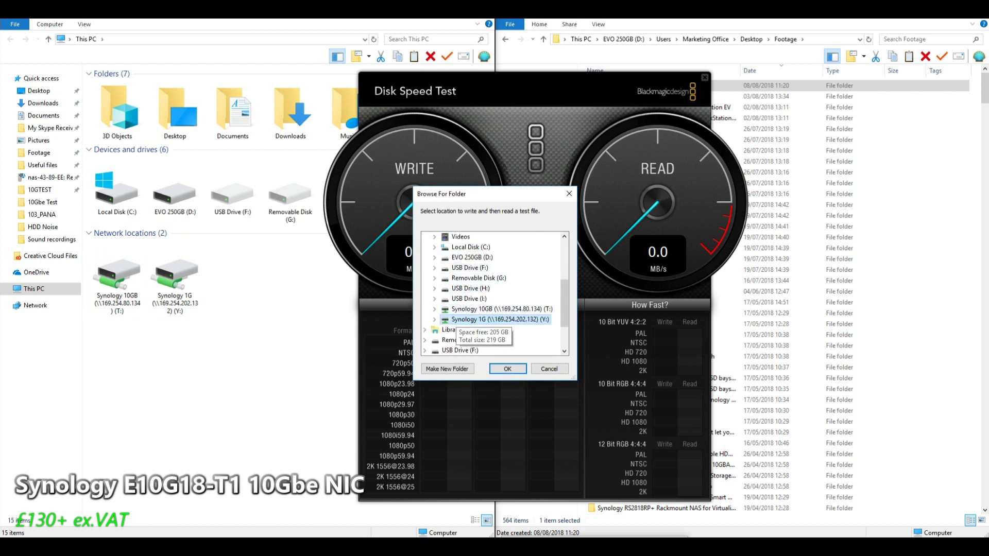
double_click(456, 319)
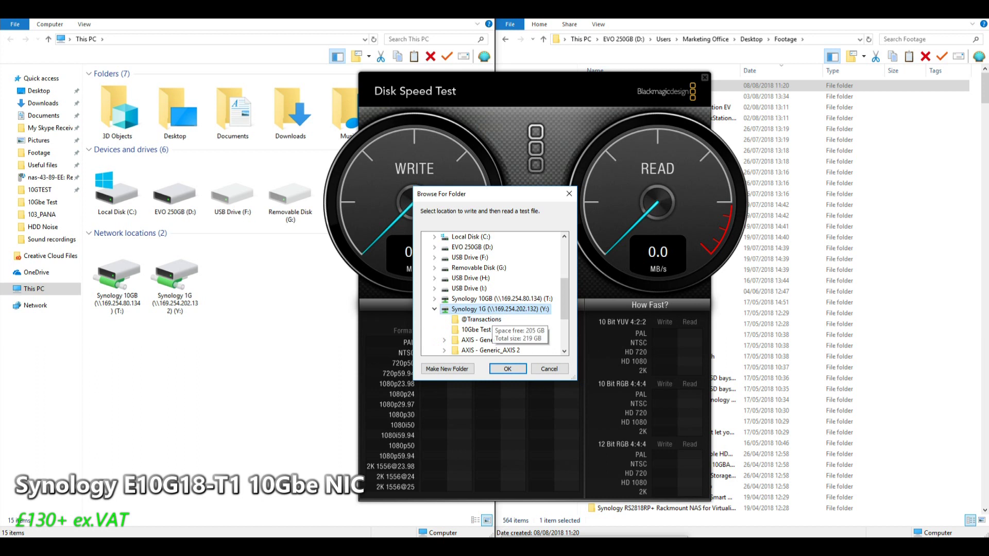
left_click(507, 369)
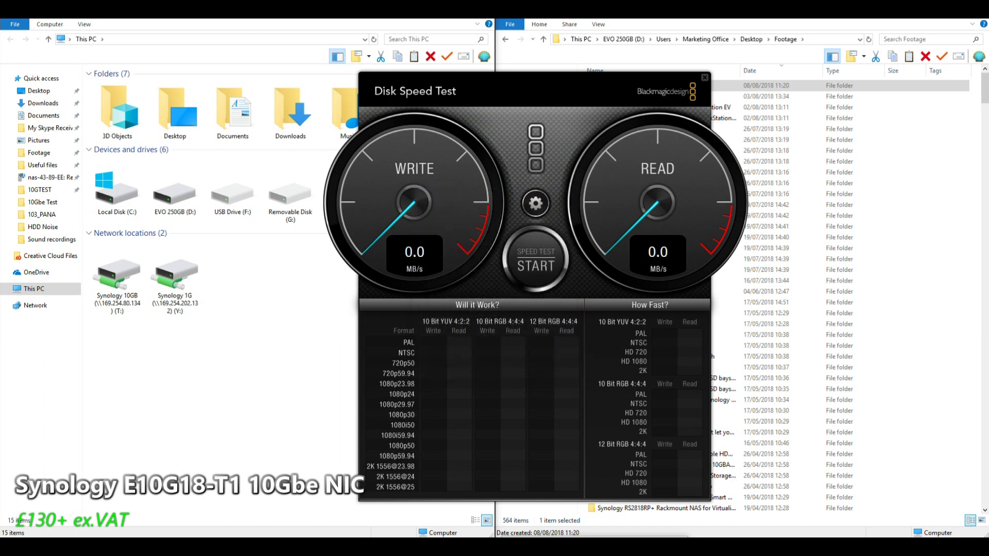
left_click(536, 263)
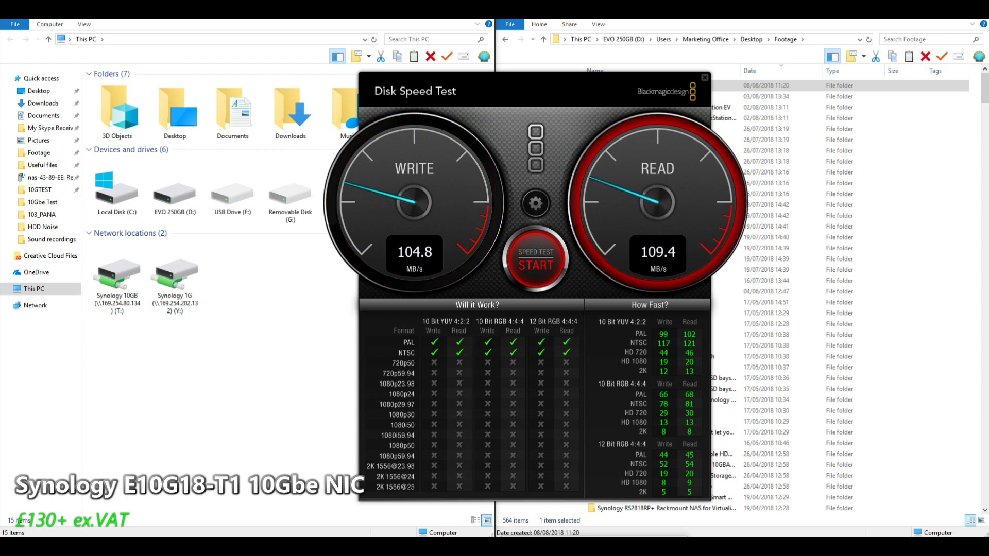
left_click(536, 266)
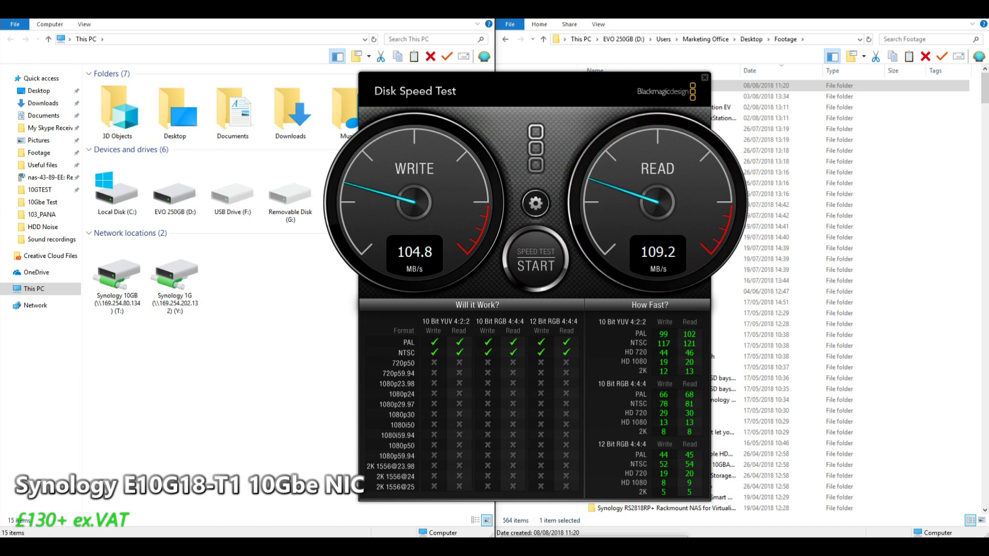
Choose Synology 10GB (T:) as the new test target drive
left_click(535, 203)
left_click(528, 230)
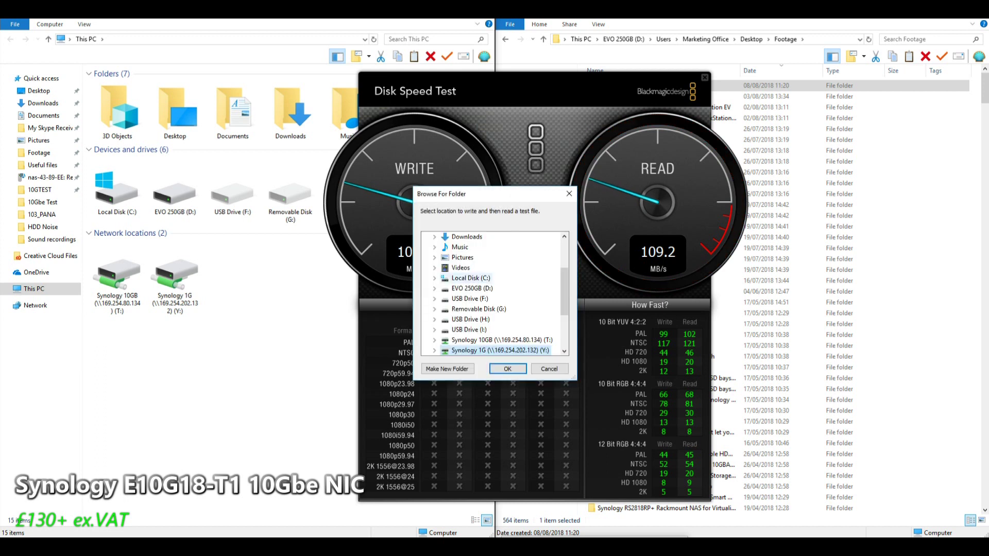
left_click(499, 309)
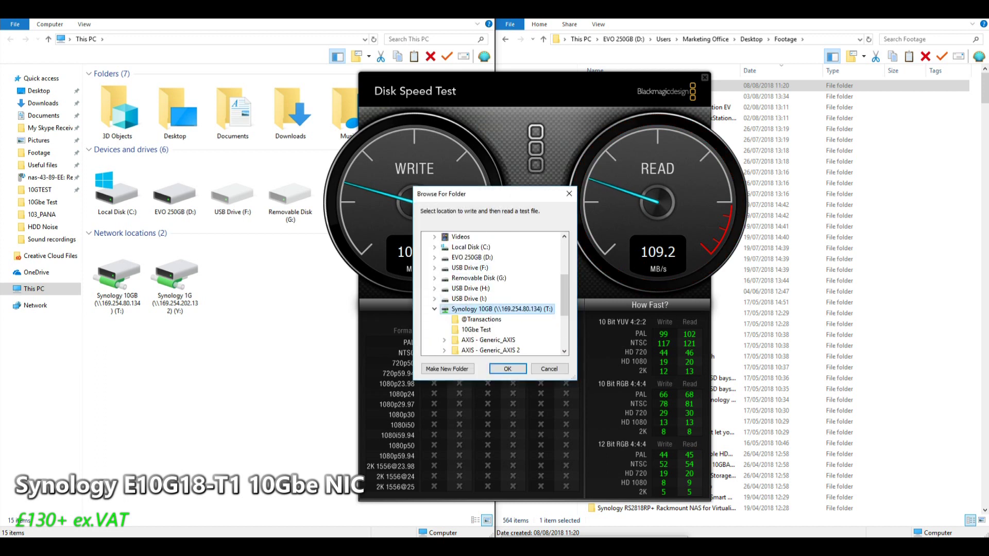
left_click(507, 369)
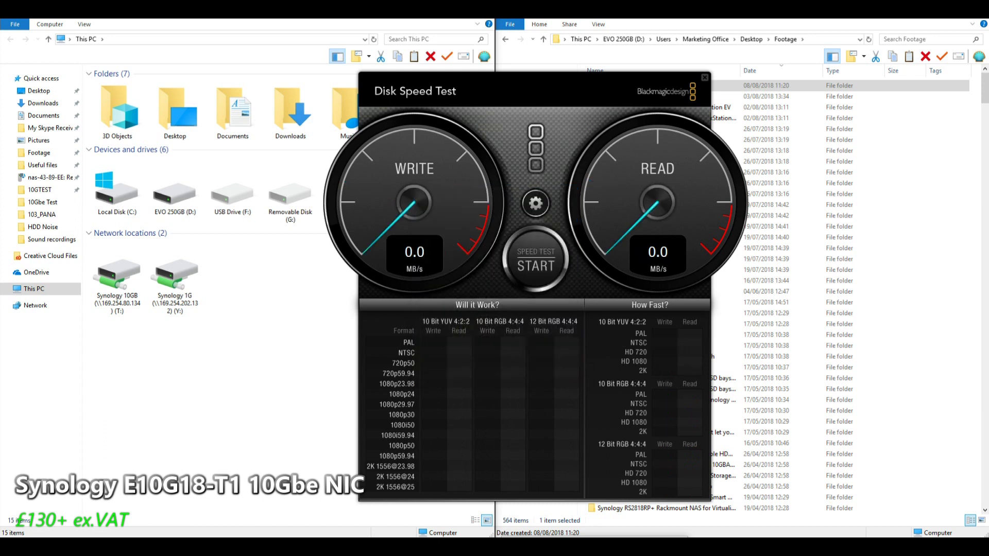
Run the test on Synology 10GB (T:) until it settles at 318.9 MB/s write and 187.7 MB/s read
left_click(536, 266)
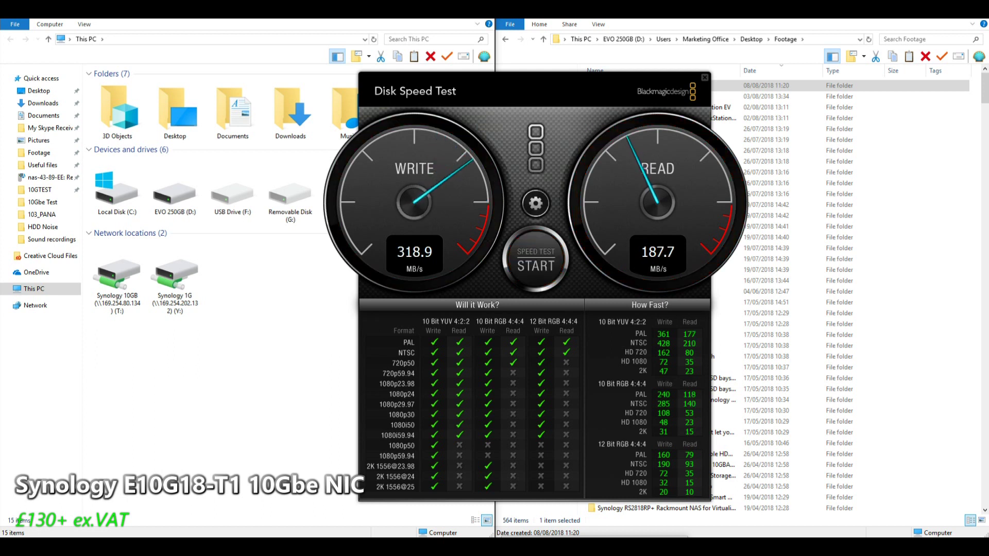
Close Disk Speed Test and open Synology 1G (Y:) > 10Gbe Test in the left File Explorer window
key("alt+F4")
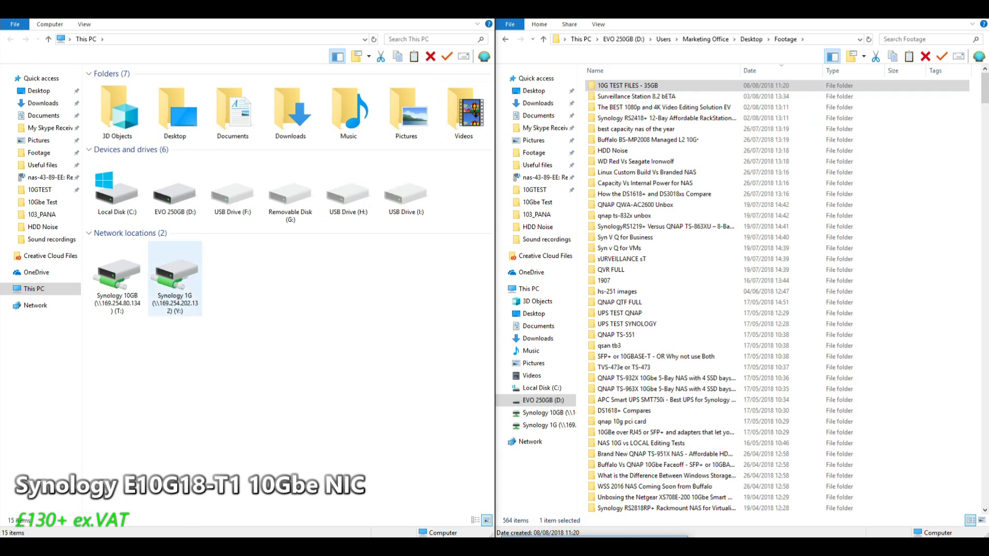
left_click(117, 191)
double_click(175, 279)
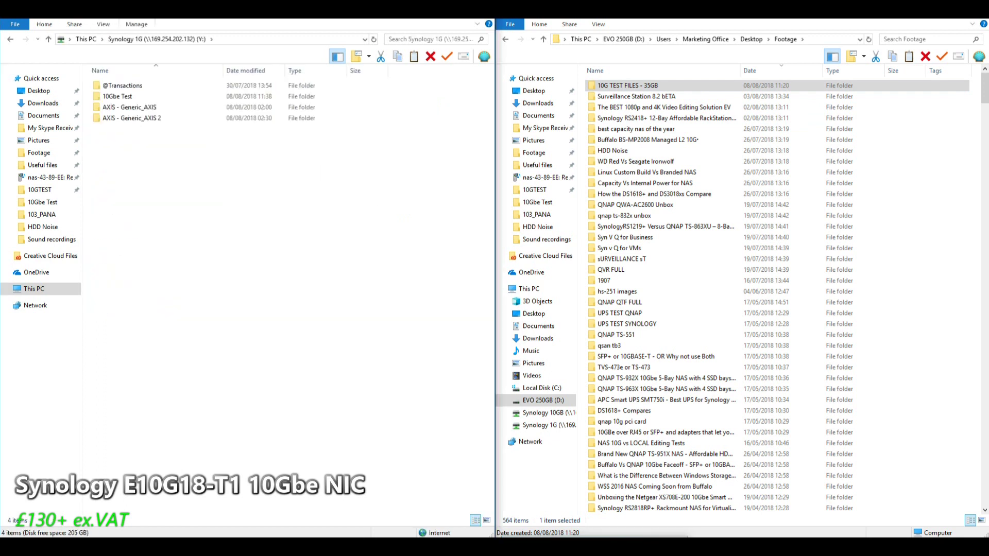
double_click(117, 97)
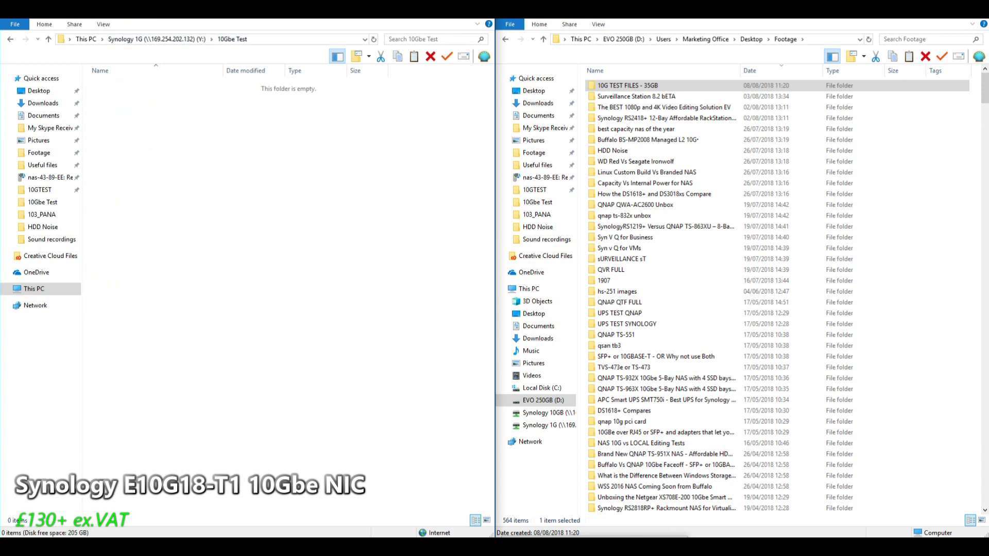
Check the size of the 10G TEST FILES - 35GB folder in its Properties
key("alt+Tab")
right_click(634, 86)
left_click(666, 363)
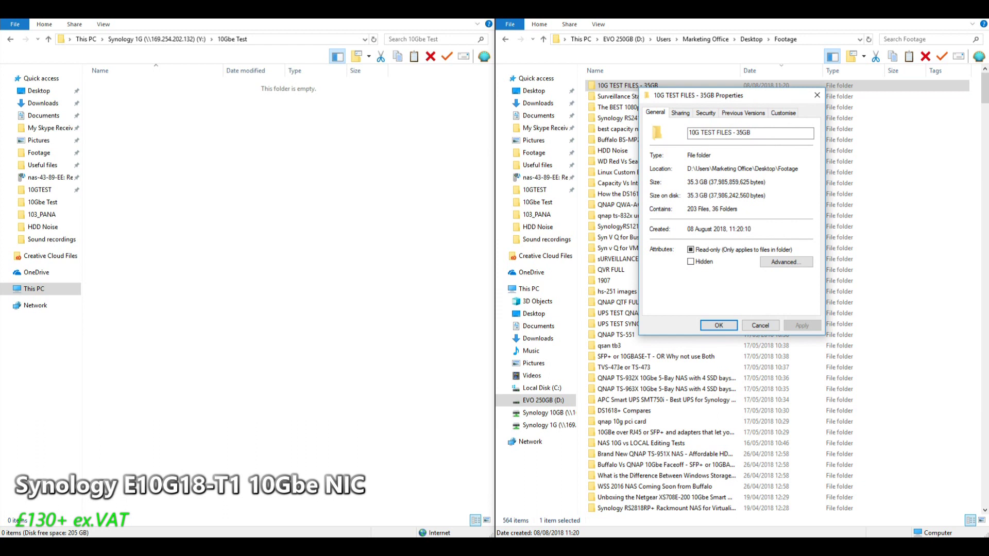
left_click(817, 94)
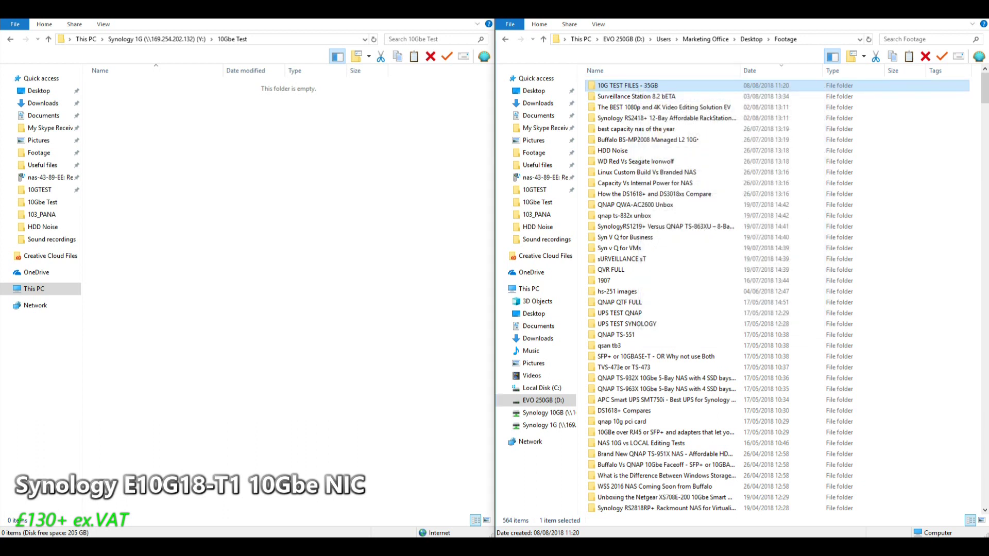
Copy the 10G TEST FILES - 35GB folder and paste it into 10Gbe Test on Synology 1G
right_click(648, 87)
left_click(665, 299)
right_click(196, 163)
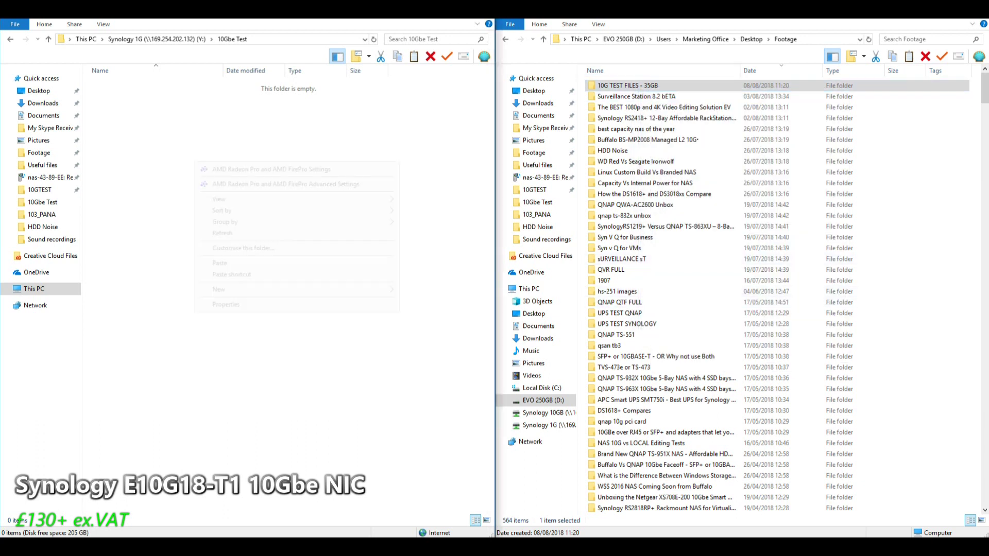
left_click(221, 262)
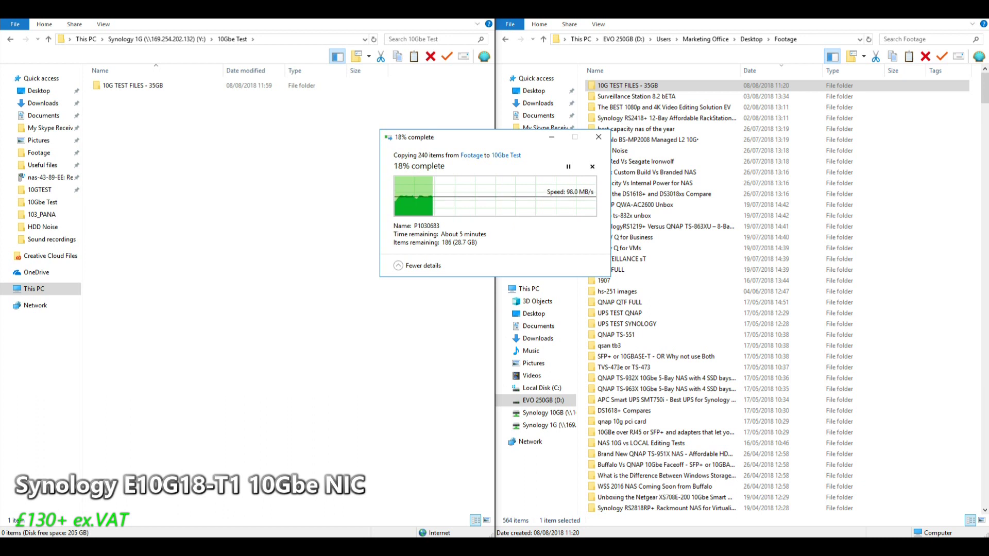
Cancel the 1G copy and permanently delete the partially copied folder
left_click(598, 137)
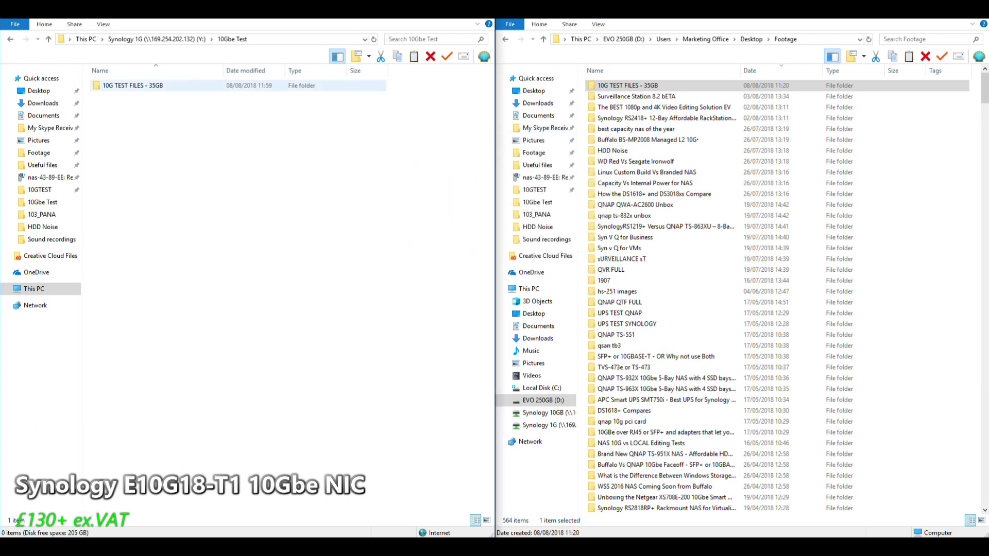
left_click(133, 86)
key("Delete")
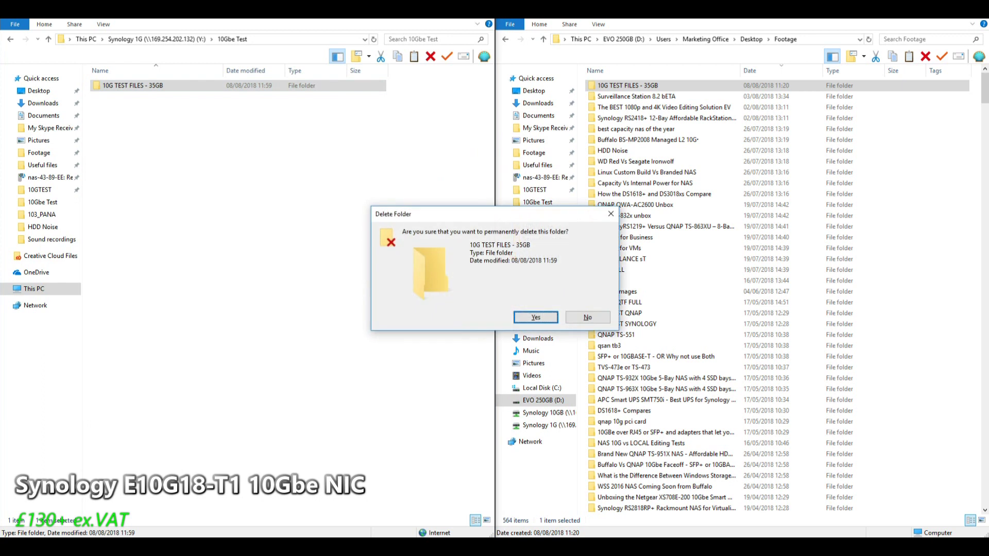
left_click(533, 317)
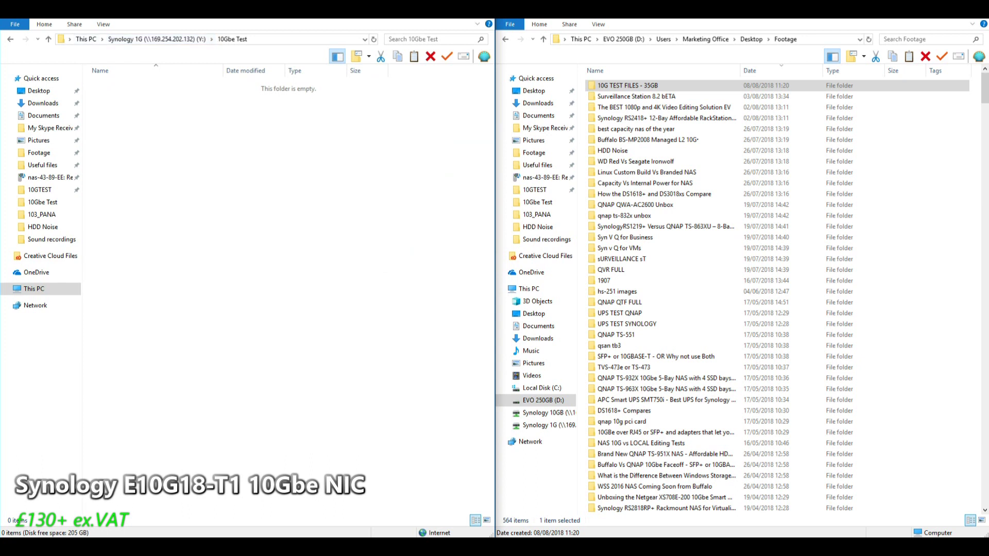
Open the 10Gbe Test folder on the Synology 10GB (T:) drive
left_click(86, 39)
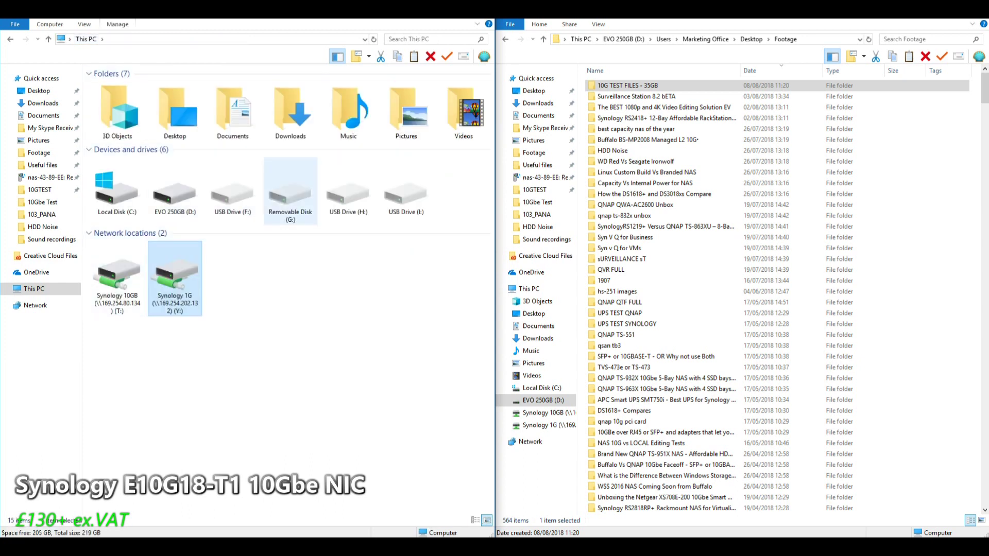
left_click(117, 281)
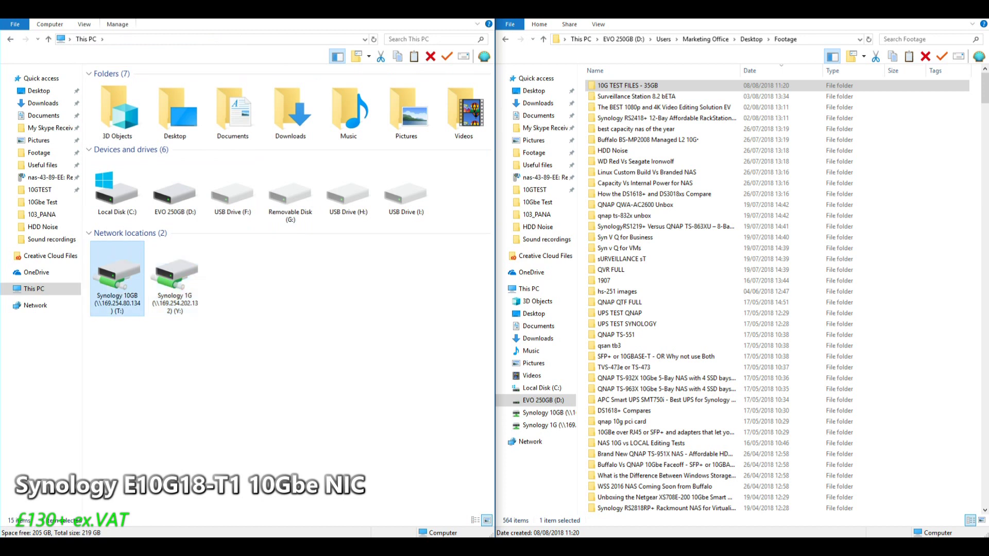
key("Return")
key("Down")
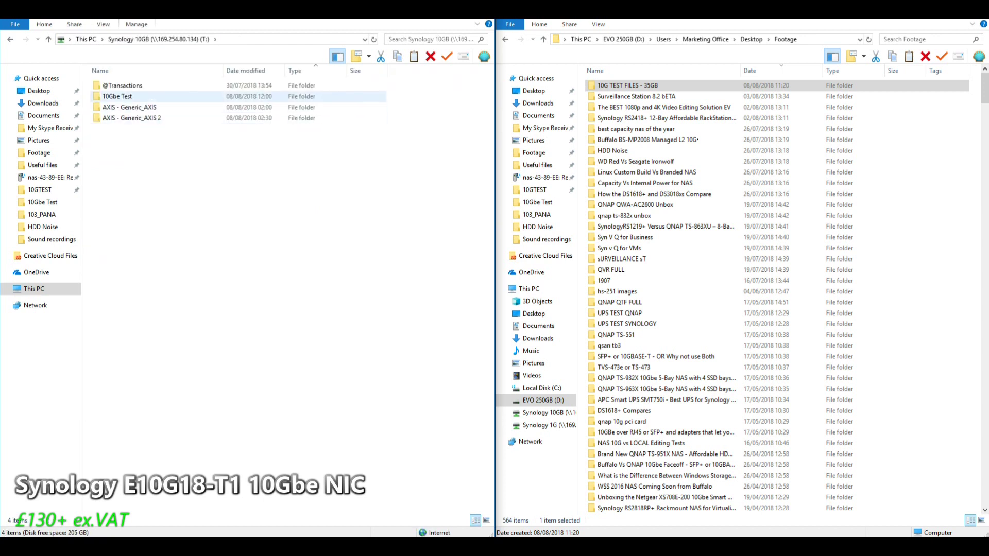
key("Return")
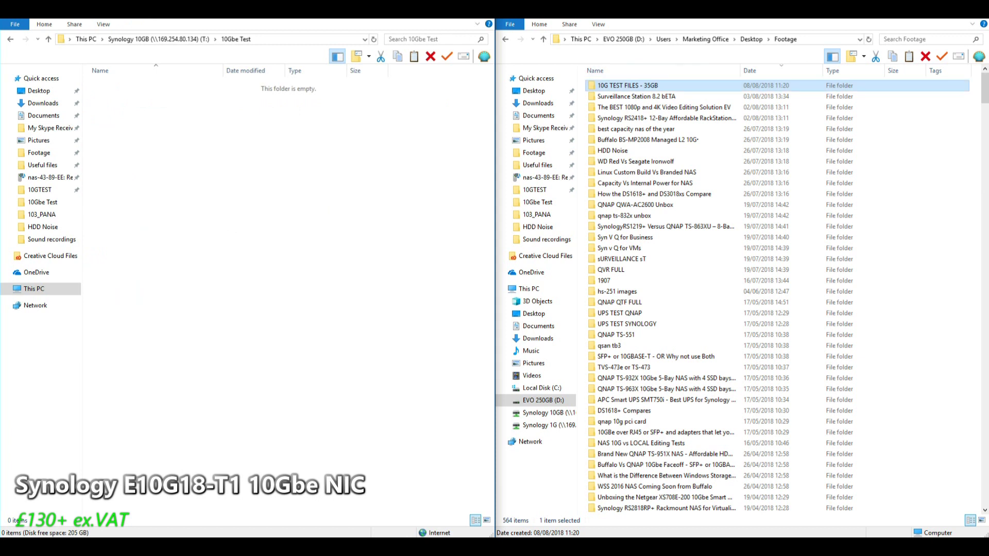
Copy the 10G TEST FILES - 35GB folder and paste it into 10Gbe Test on Synology 10GB
right_click(657, 86)
left_click(681, 299)
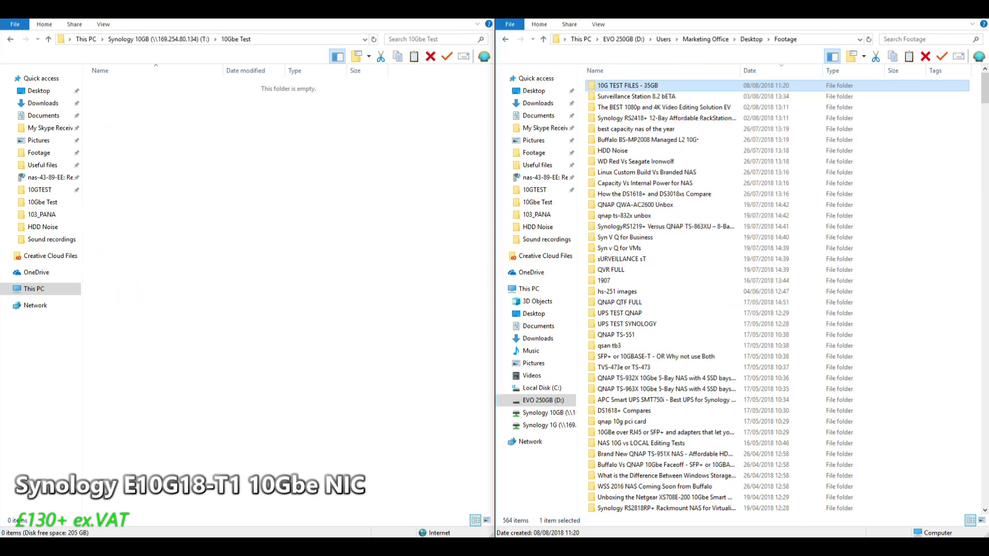
right_click(157, 183)
left_click(182, 285)
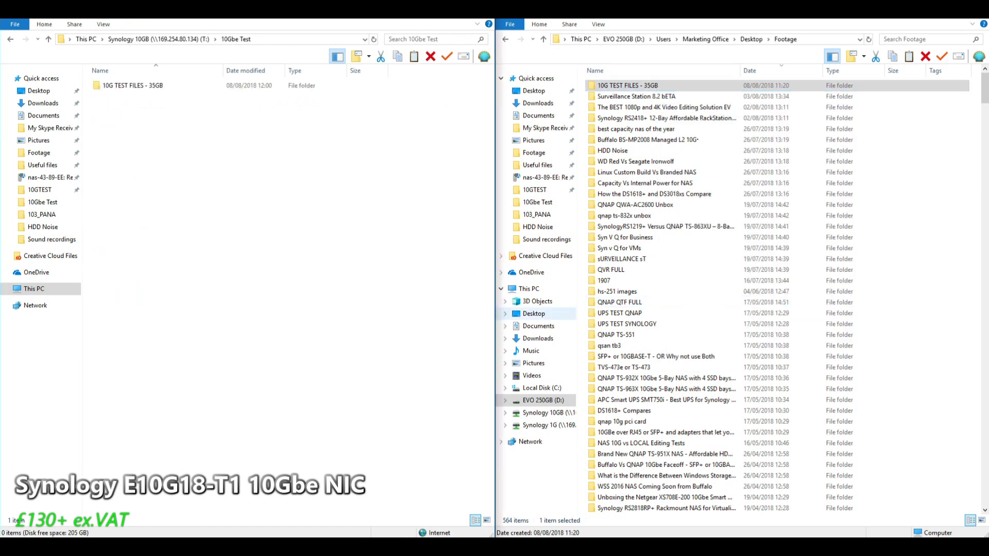